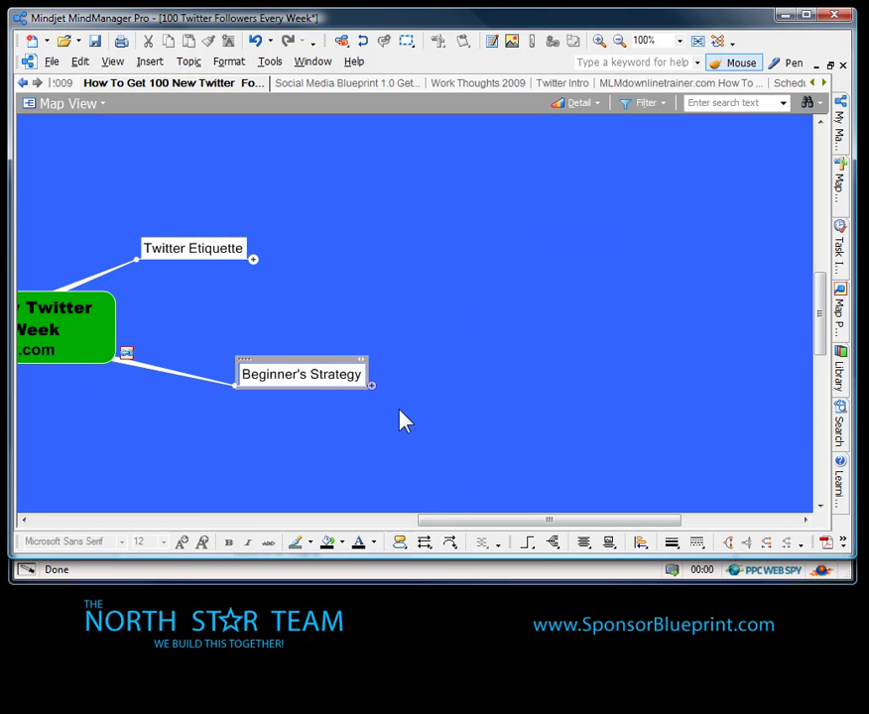
Step: Expand the "Beginner's Strategy" topic and view its branch out to the "Suggested Formula" for 15 new tweets every day
{"action": "left_click", "coordinate": [372, 386]}
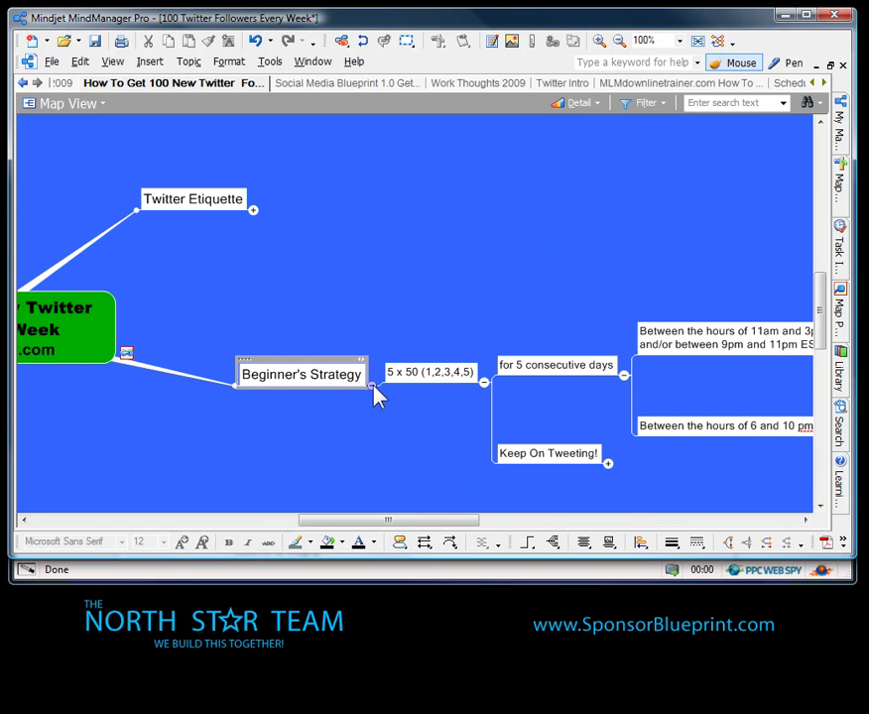
{"action": "left_click_drag", "start_coordinate": [394, 524], "coordinate": [488, 527]}
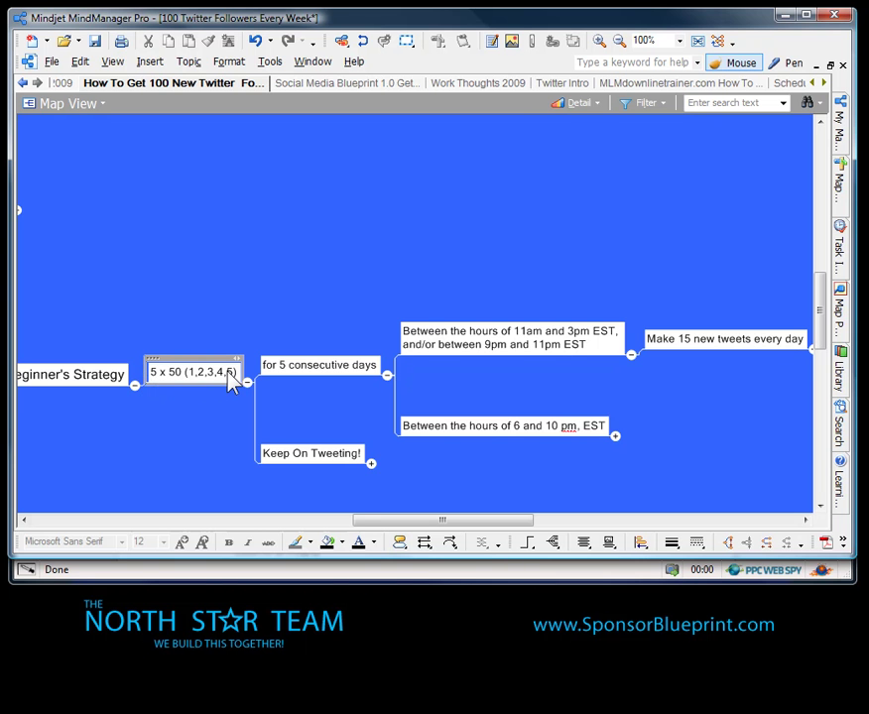
{"action": "left_click_drag", "start_coordinate": [361, 521], "coordinate": [505, 524]}
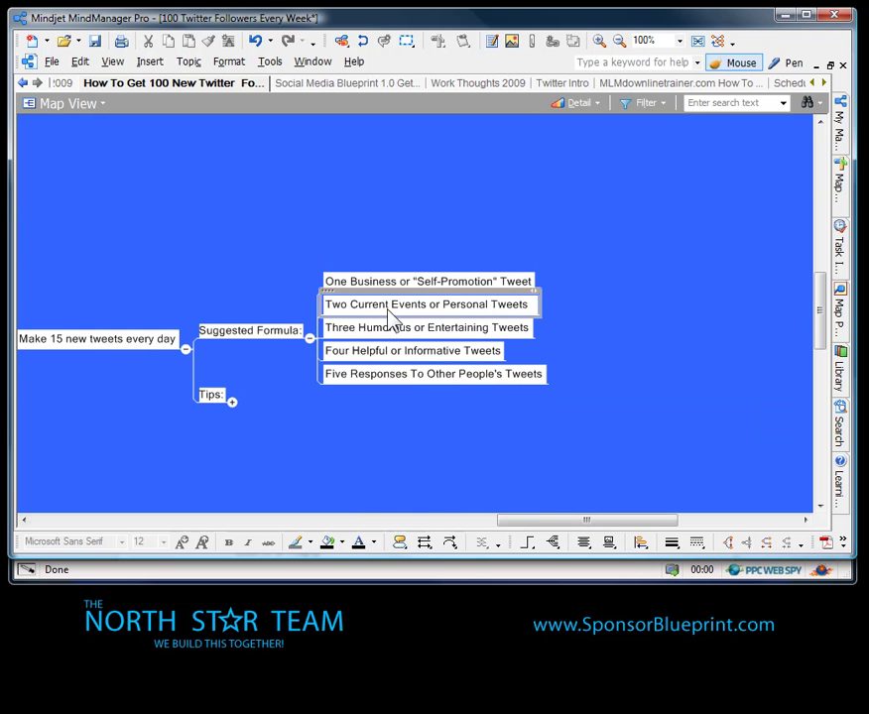
Step: Expand the "Example Tweets" topic, review its sample tweets from "One Business" through "Five Responses", and collapse it again
{"action": "left_click_drag", "start_coordinate": [541, 520], "coordinate": [208, 520]}
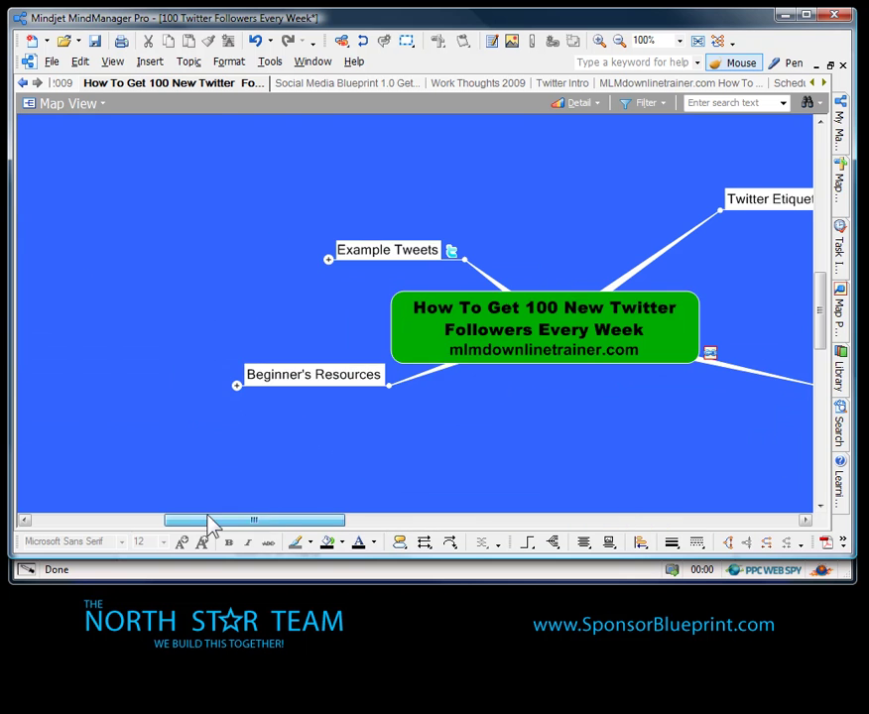
{"action": "left_click", "coordinate": [330, 260]}
{"action": "scroll", "coordinate": [555, 361], "scroll_direction": "up", "scroll_amount": 5}
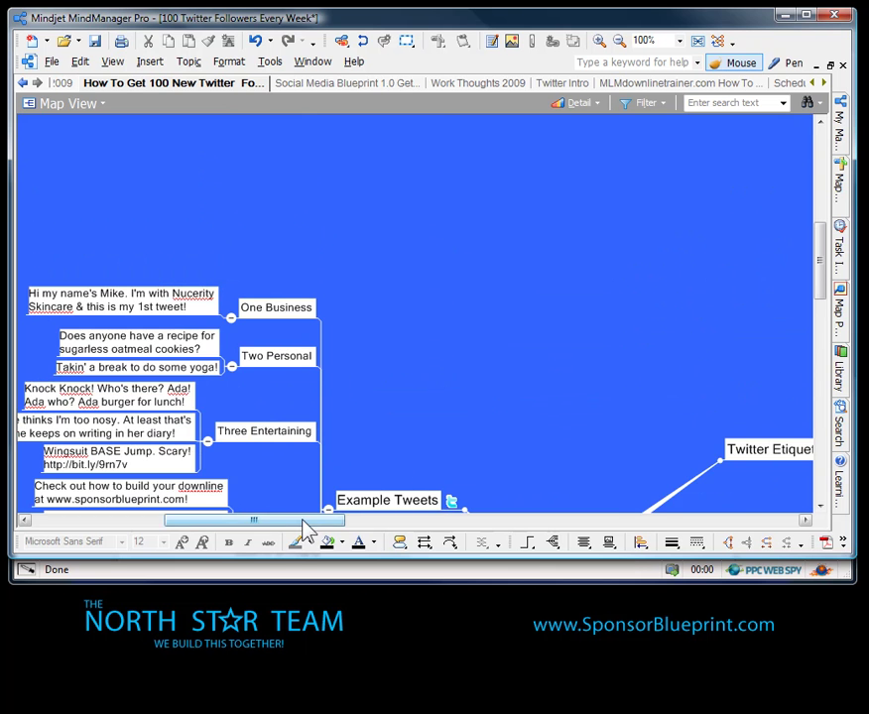
{"action": "left_click_drag", "start_coordinate": [301, 519], "coordinate": [256, 520]}
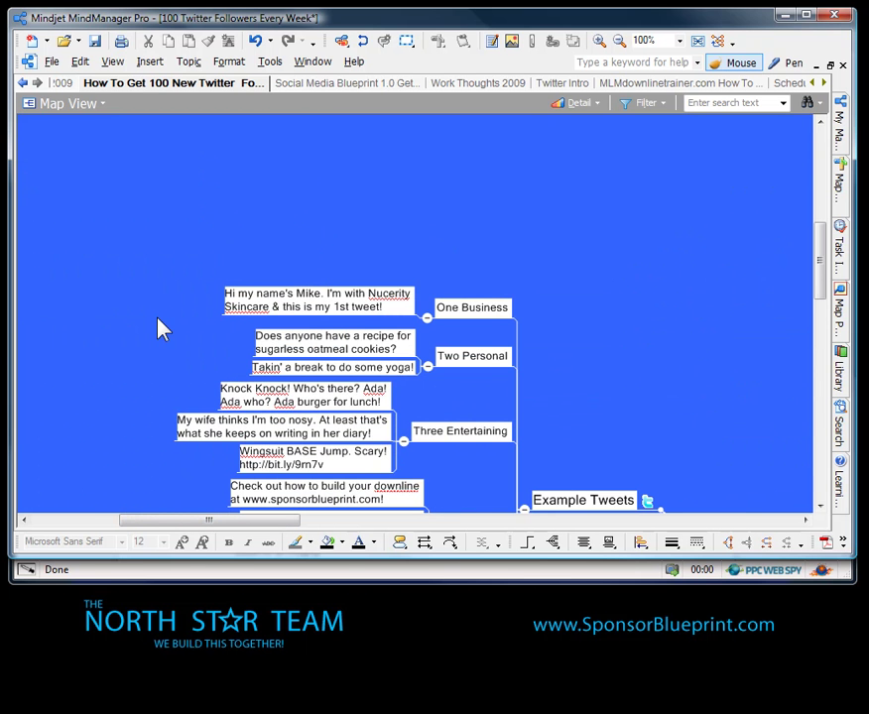
{"action": "left_click", "coordinate": [362, 300]}
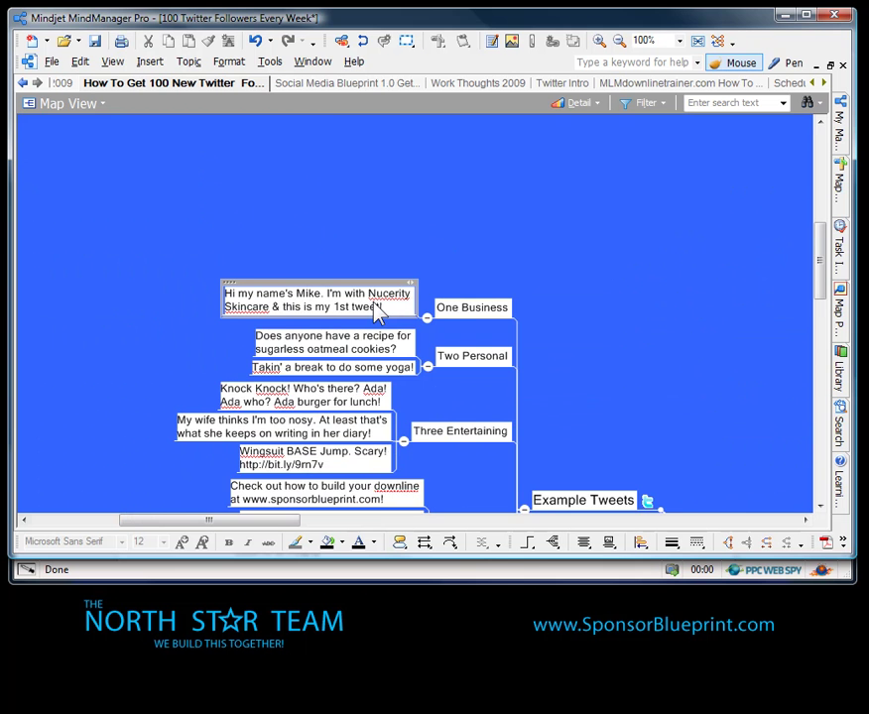
{"action": "scroll", "coordinate": [377, 311], "scroll_direction": "down", "scroll_amount": 3}
{"action": "left_click", "coordinate": [387, 246]}
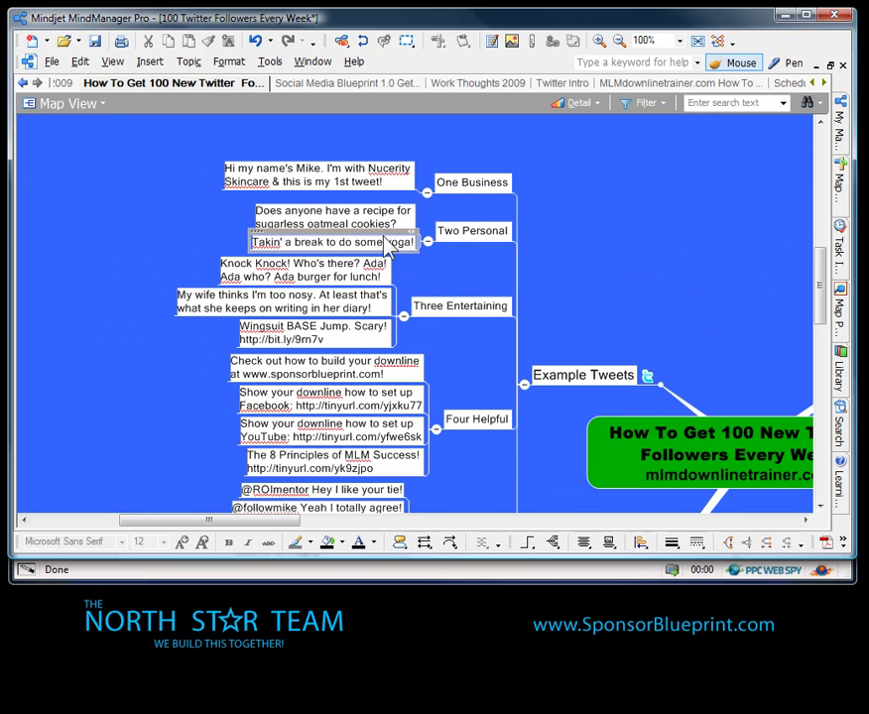
{"action": "left_click", "coordinate": [416, 286]}
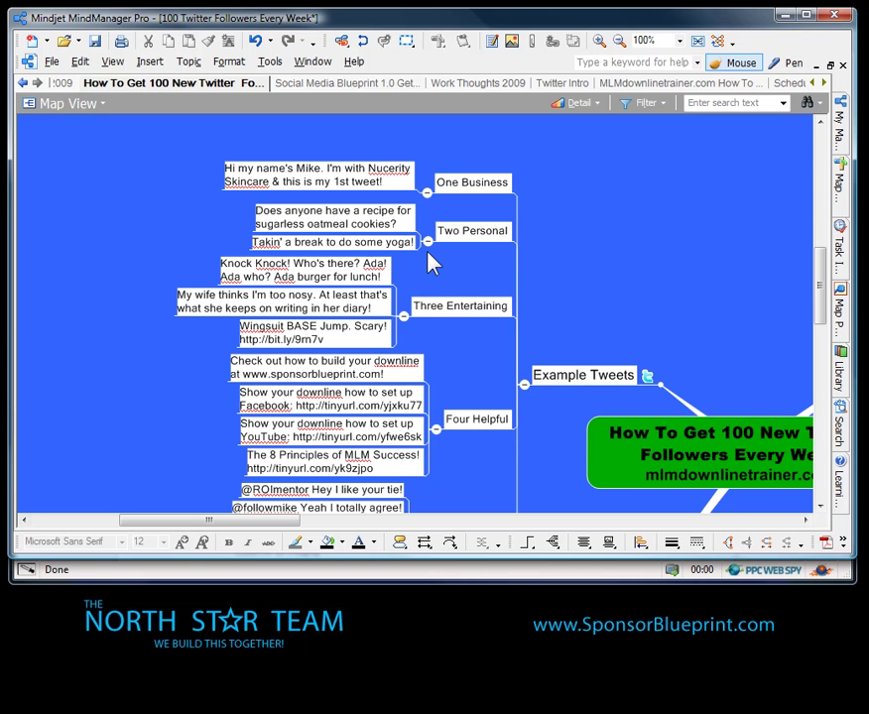
{"action": "left_click", "coordinate": [490, 231]}
{"action": "scroll", "coordinate": [595, 298], "scroll_direction": "down", "scroll_amount": 3}
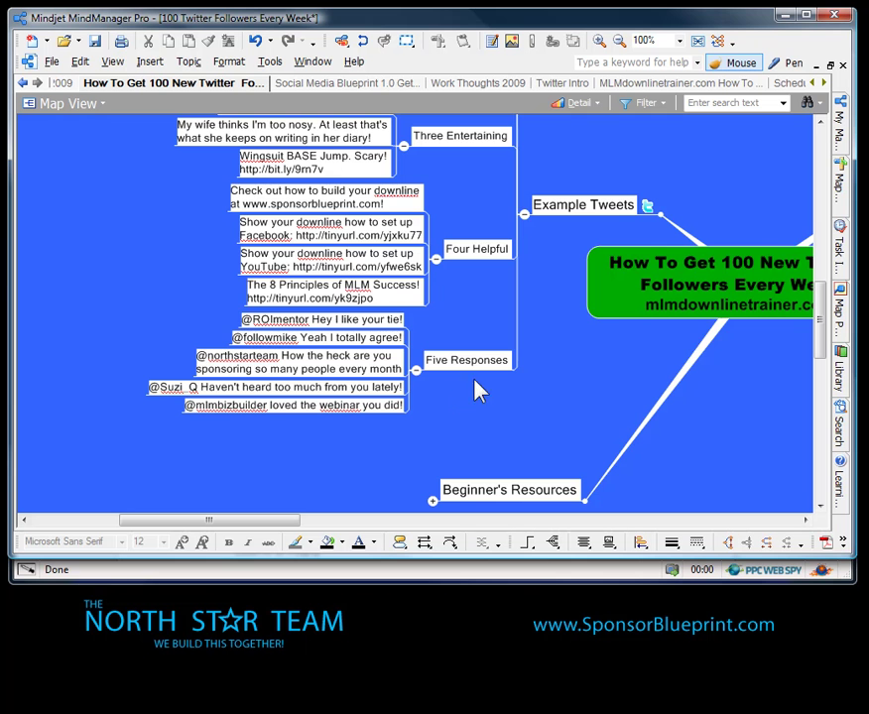
{"action": "left_click", "coordinate": [522, 214]}
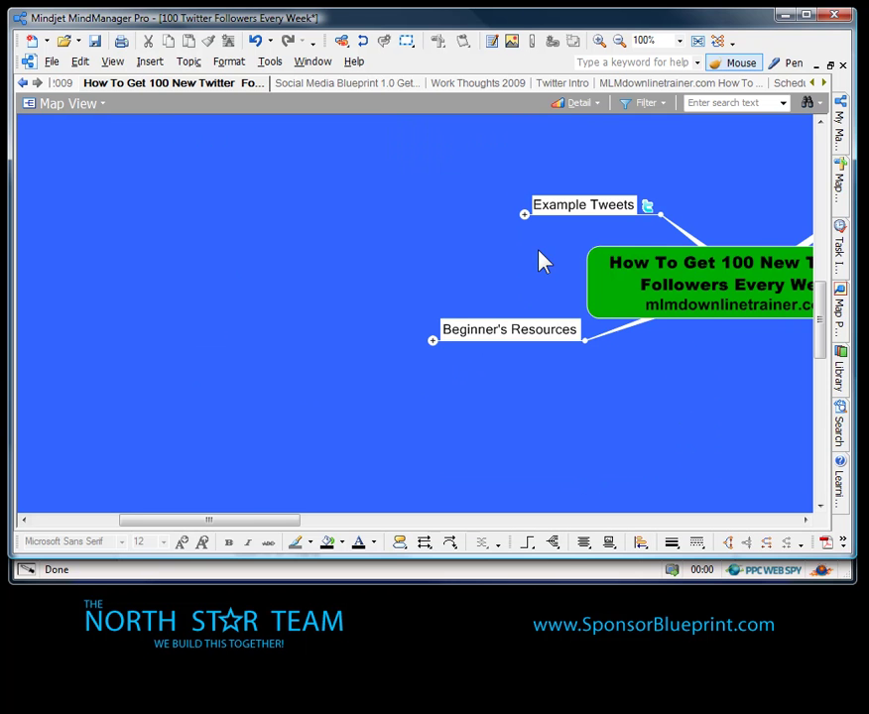
Step: Expand "Beginner's Resources" and its "Shrink your links" subtopic to show the link-shortening branches
{"action": "left_click", "coordinate": [433, 339]}
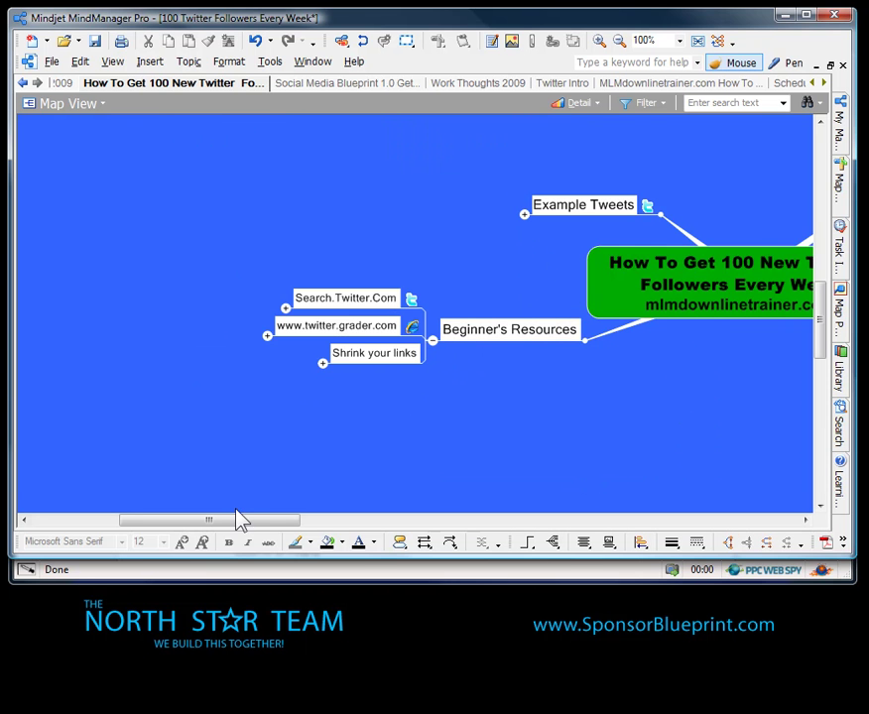
{"action": "left_click_drag", "start_coordinate": [238, 521], "coordinate": [227, 527]}
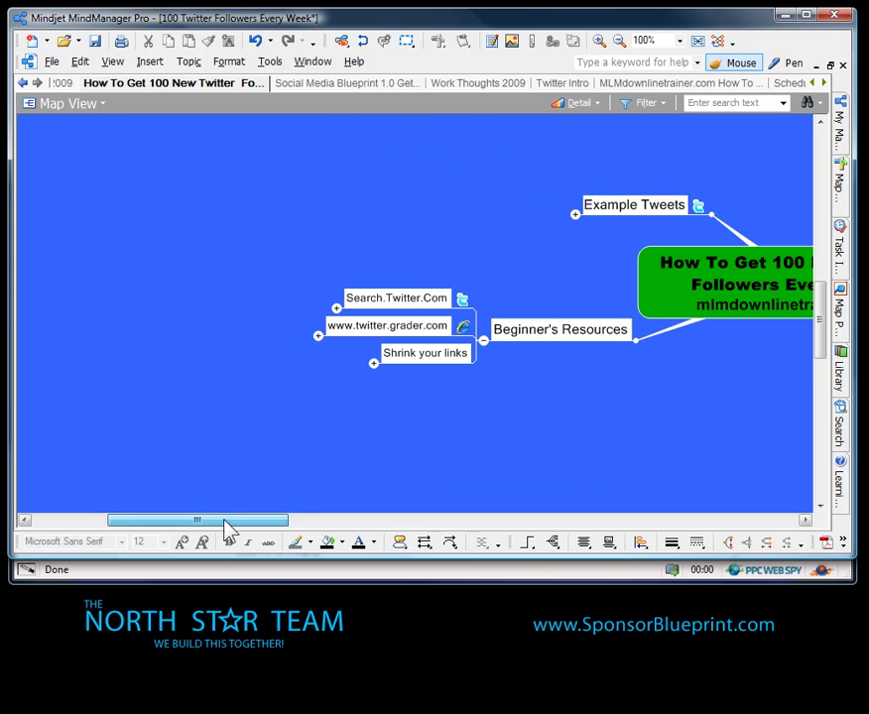
{"action": "left_click", "coordinate": [381, 355]}
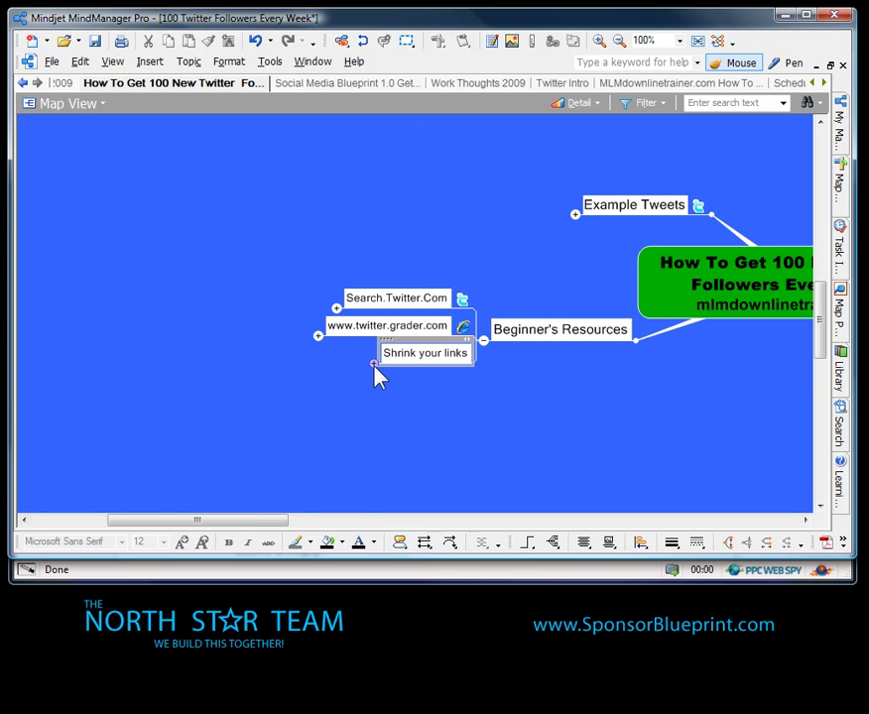
{"action": "left_click", "coordinate": [374, 364]}
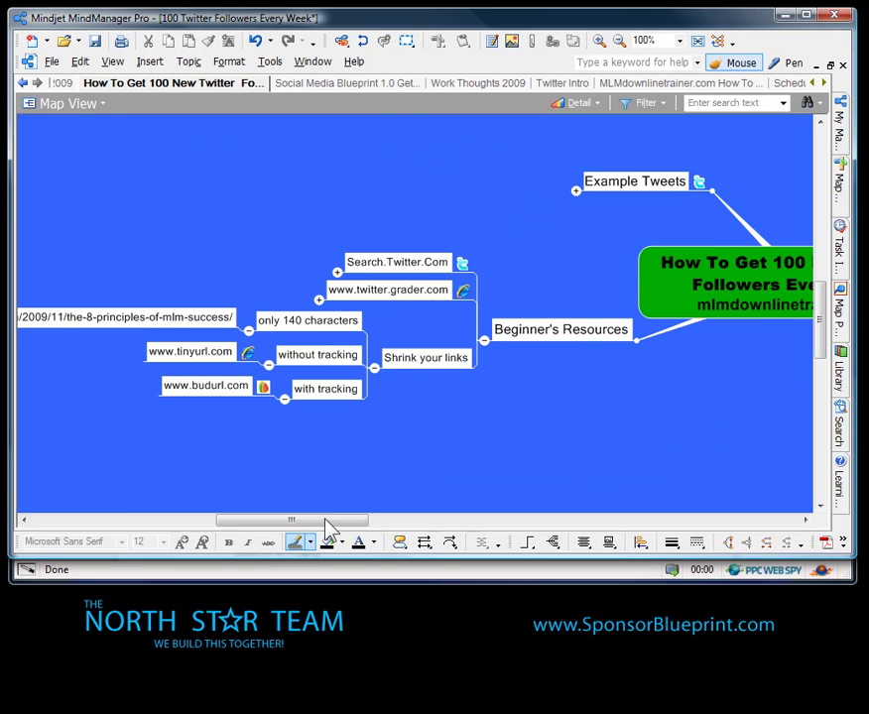
{"action": "left_click_drag", "start_coordinate": [330, 525], "coordinate": [273, 526]}
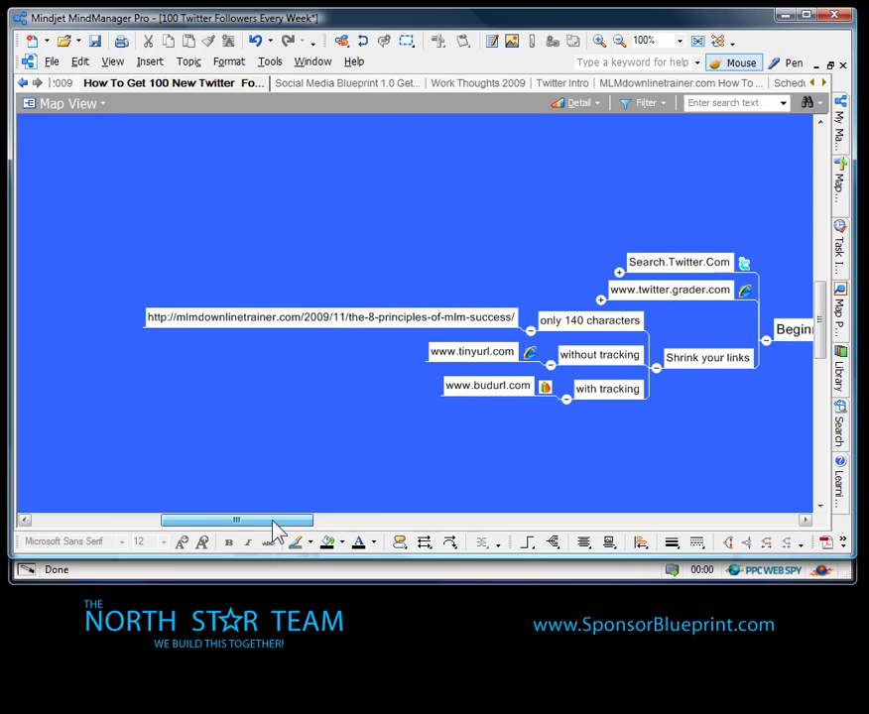
{"action": "left_click", "coordinate": [593, 327]}
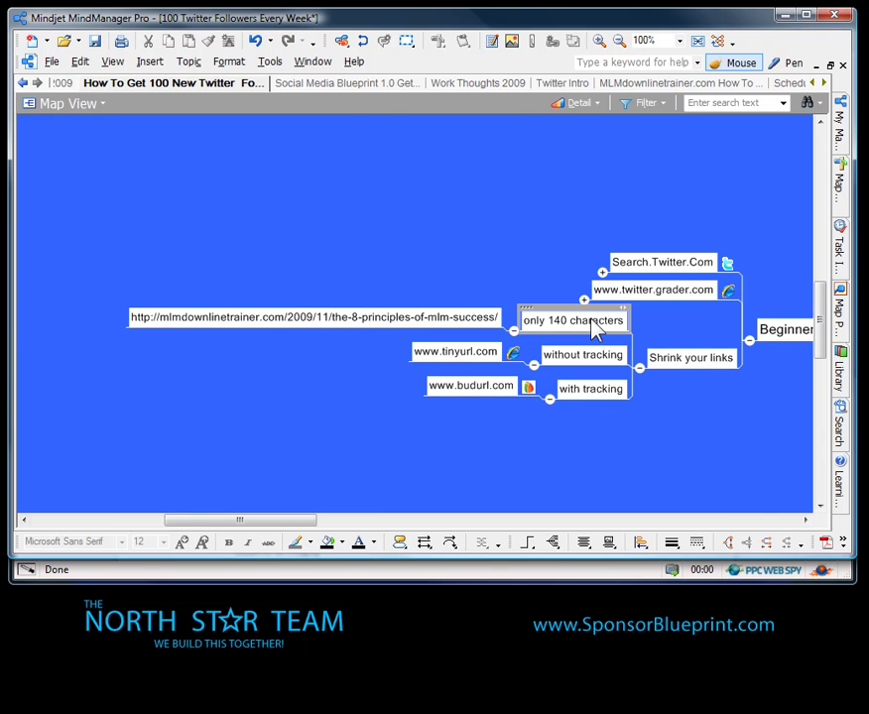
Step: Collapse and re-expand the "only 140 characters" subtopic
{"action": "left_click", "coordinate": [514, 331]}
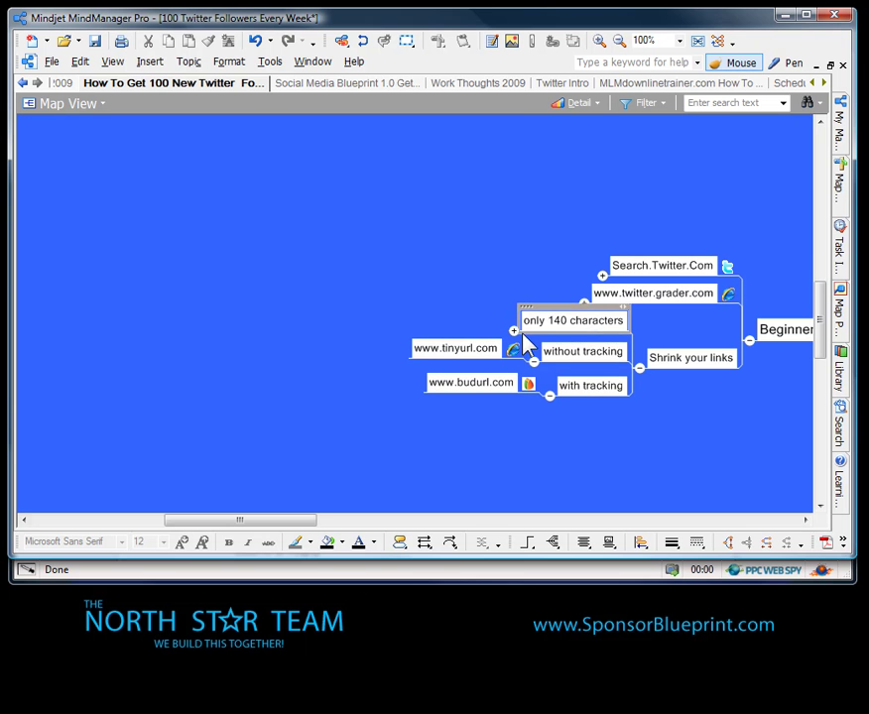
{"action": "left_click_drag", "start_coordinate": [286, 522], "coordinate": [340, 524]}
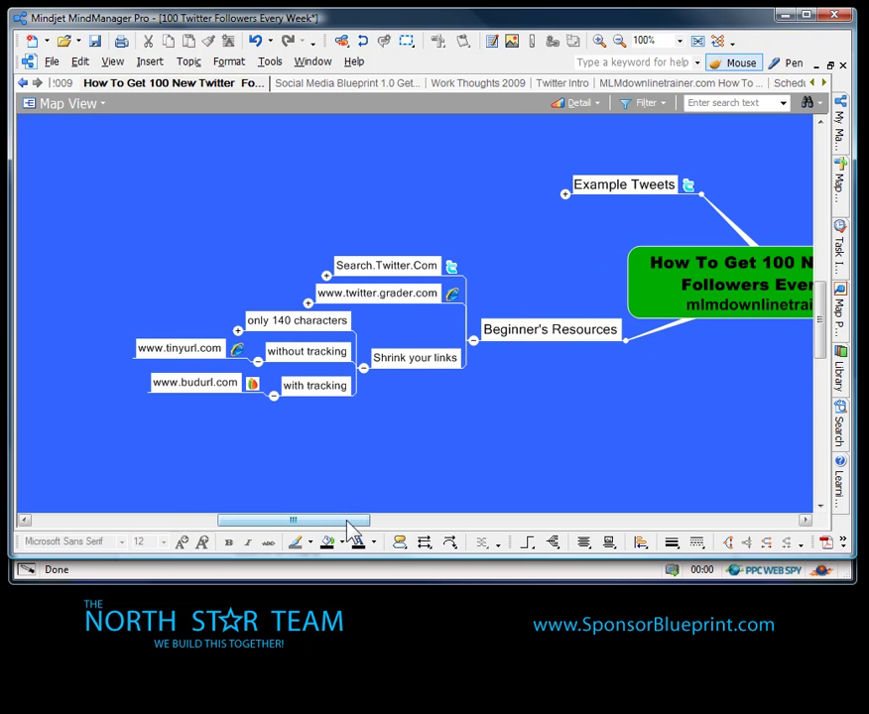
{"action": "left_click_drag", "start_coordinate": [347, 522], "coordinate": [282, 522]}
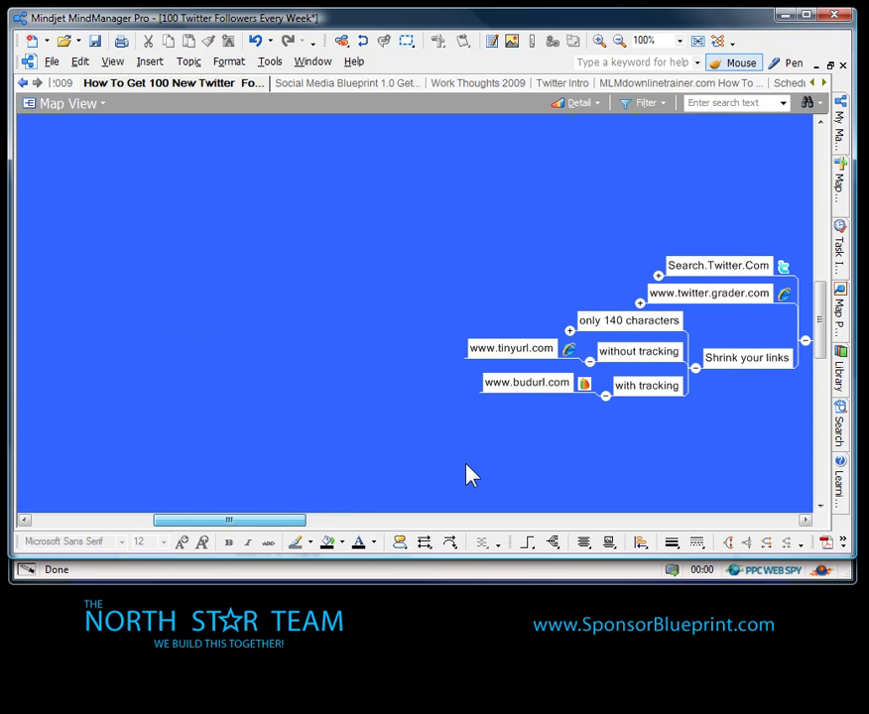
{"action": "left_click", "coordinate": [571, 331]}
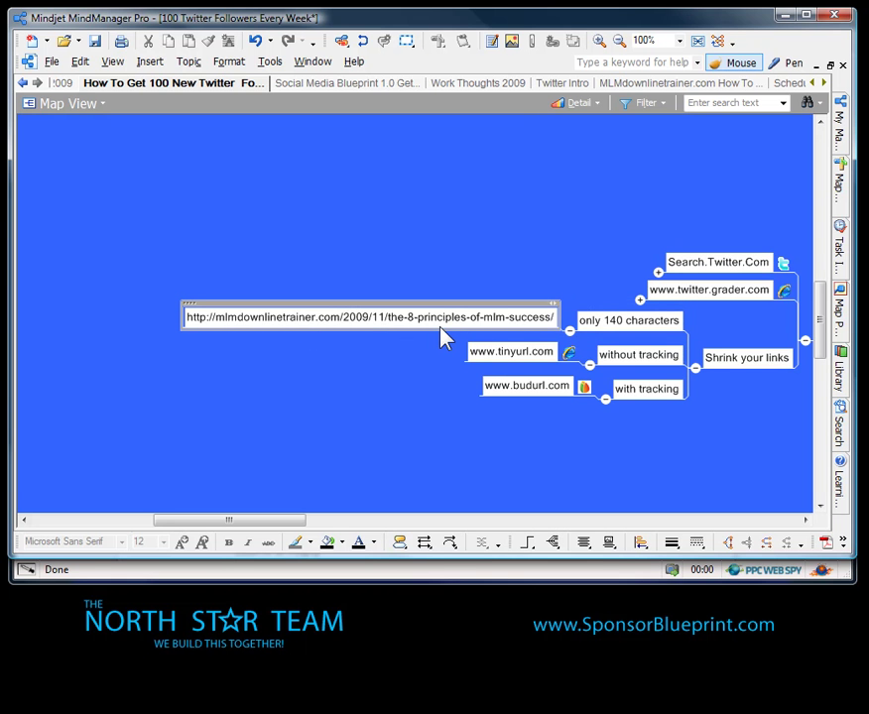
{"action": "left_click", "coordinate": [381, 303]}
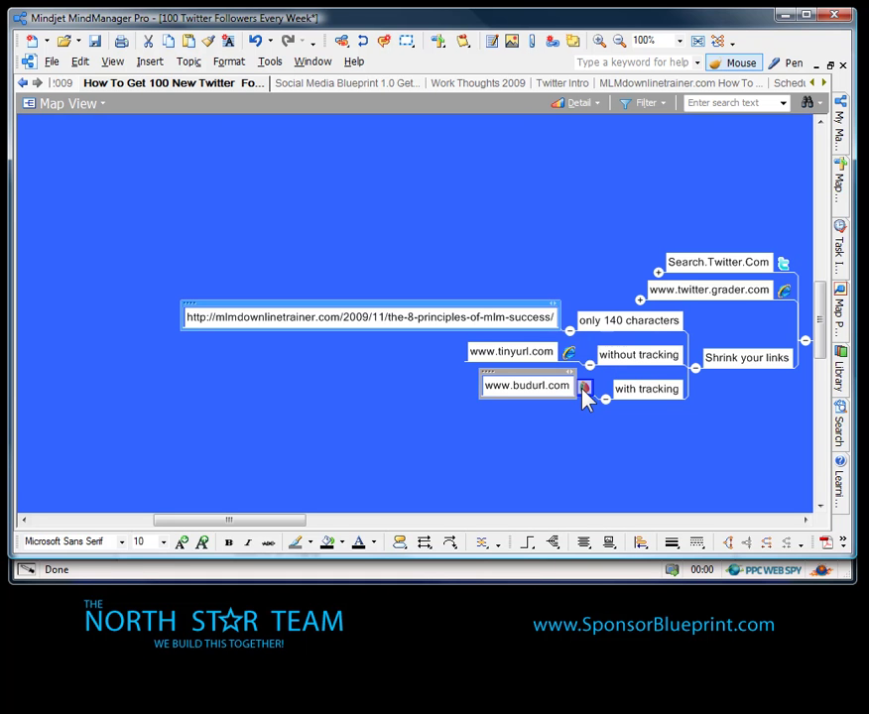
{"action": "mouse_move", "coordinate": [588, 390]}
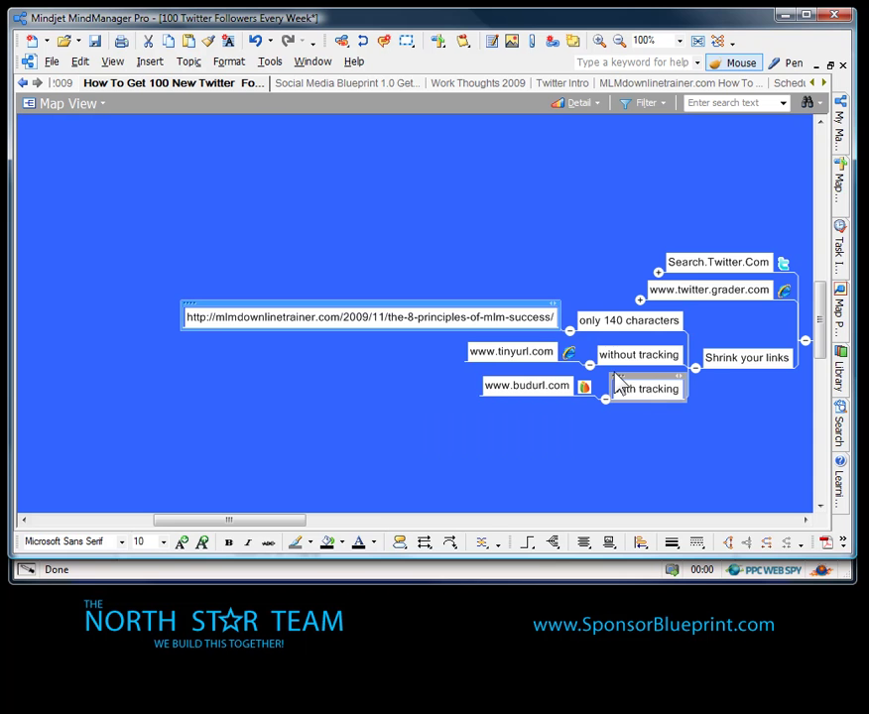
{"action": "mouse_move", "coordinate": [569, 355]}
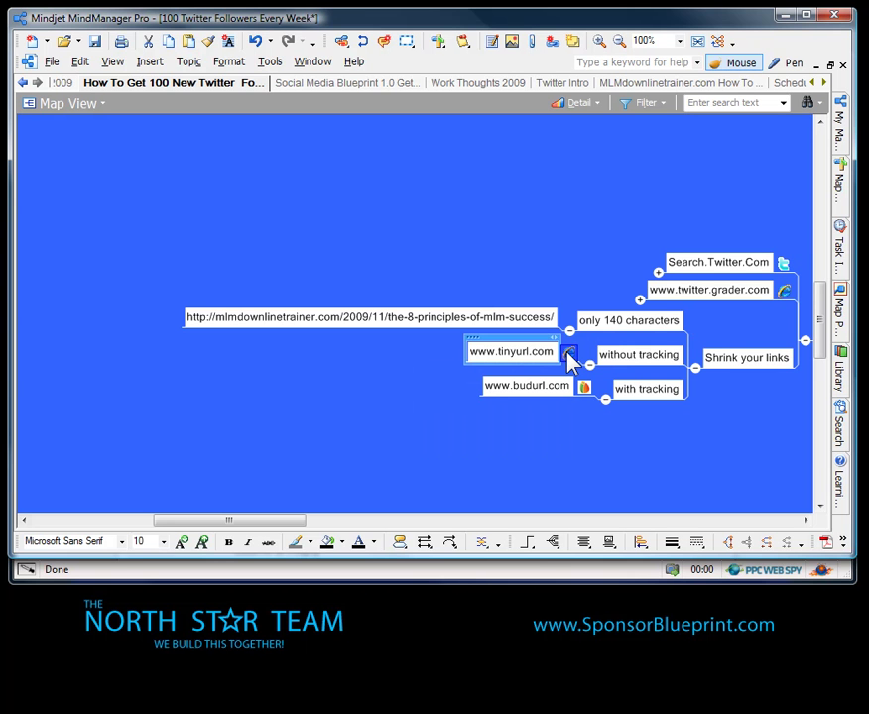
{"action": "left_click", "coordinate": [570, 355]}
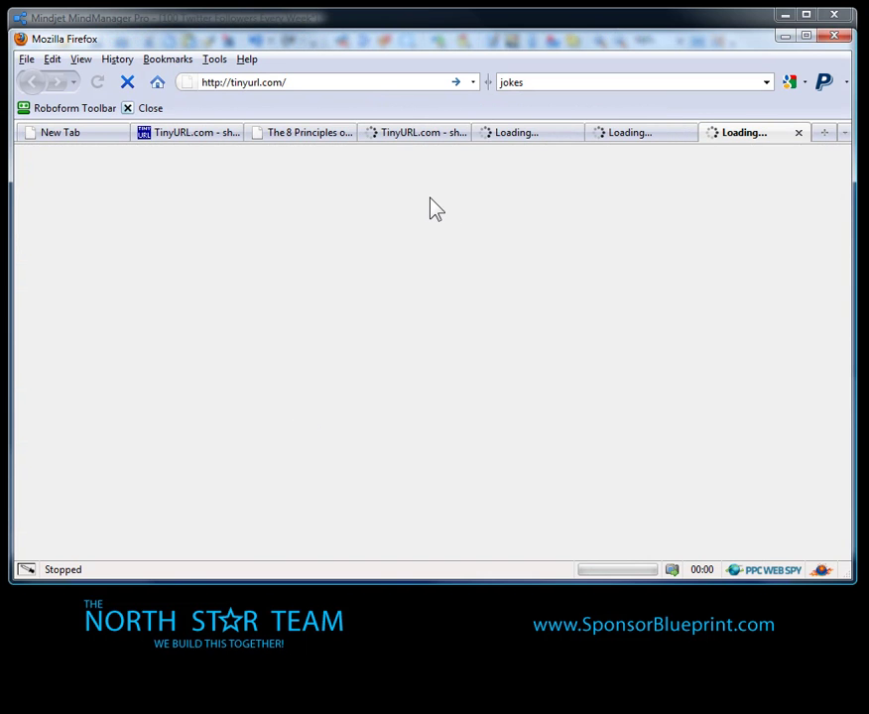
{"action": "left_click", "coordinate": [408, 138]}
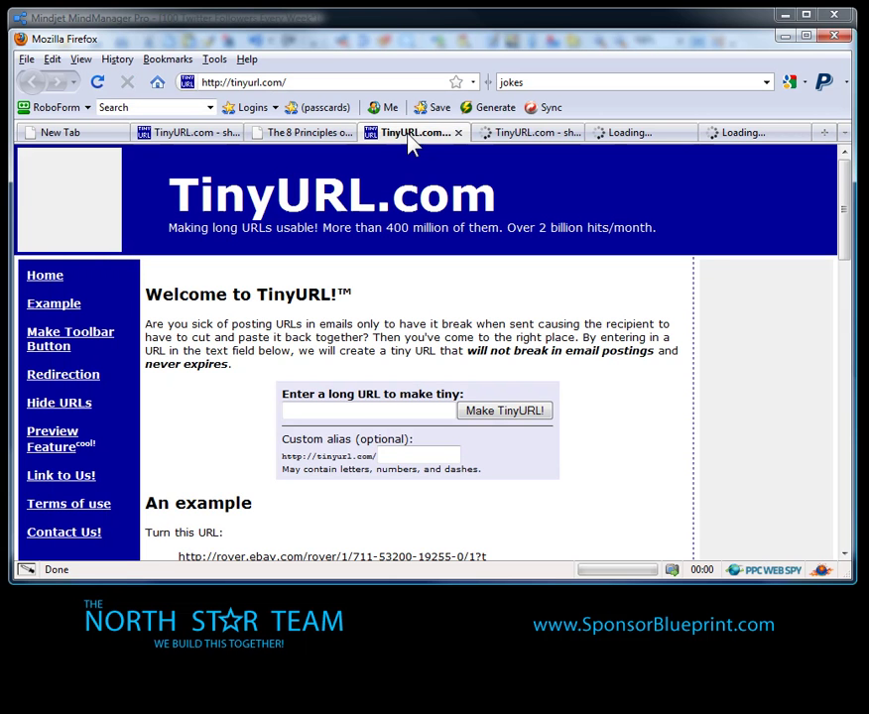
Step: Paste the copied URL as the long URL to make tiny and move back through it to its beginning
{"action": "left_click", "coordinate": [303, 410]}
{"action": "key", "text": "ctrl+v"}
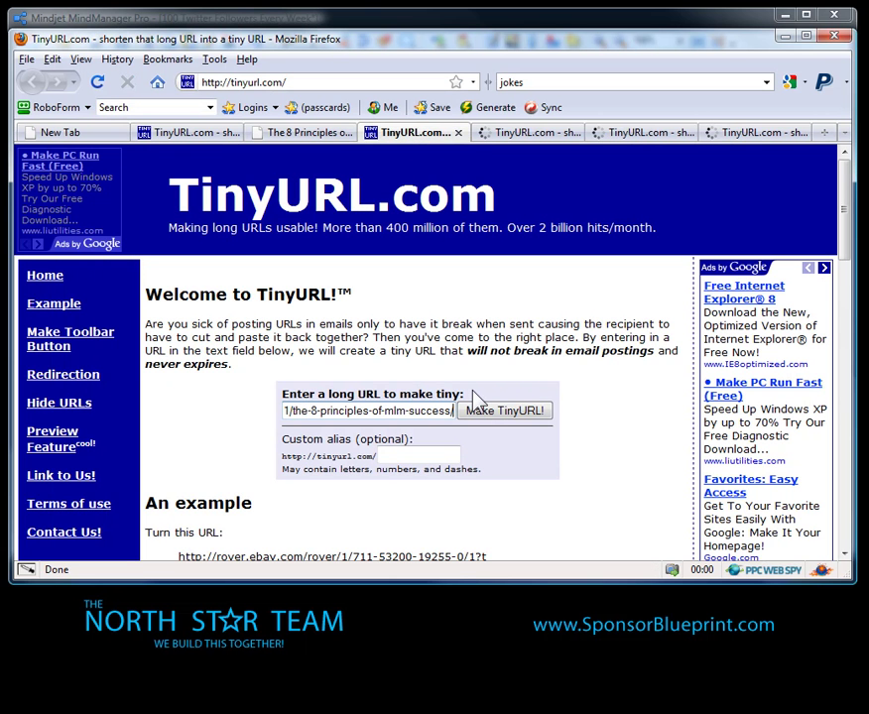
{"action": "key", "text": "Left"}
{"action": "key", "text": "Left"}
{"action": "key", "text": "Left"}
{"action": "key", "text": "Left"}
{"action": "key", "text": "Left"}
{"action": "key", "text": "Left"}
{"action": "key", "text": "Left"}
{"action": "key", "text": "Left"}
{"action": "key", "text": "Left"}
{"action": "key", "text": "Left"}
{"action": "key", "text": "Left"}
{"action": "key", "text": "Left"}
{"action": "key", "text": "Left"}
{"action": "key", "text": "Left"}
{"action": "key", "text": "Left"}
{"action": "key", "text": "Left"}
{"action": "key", "text": "Left"}
{"action": "key", "text": "Left"}
{"action": "key", "text": "Left"}
{"action": "key", "text": "Left"}
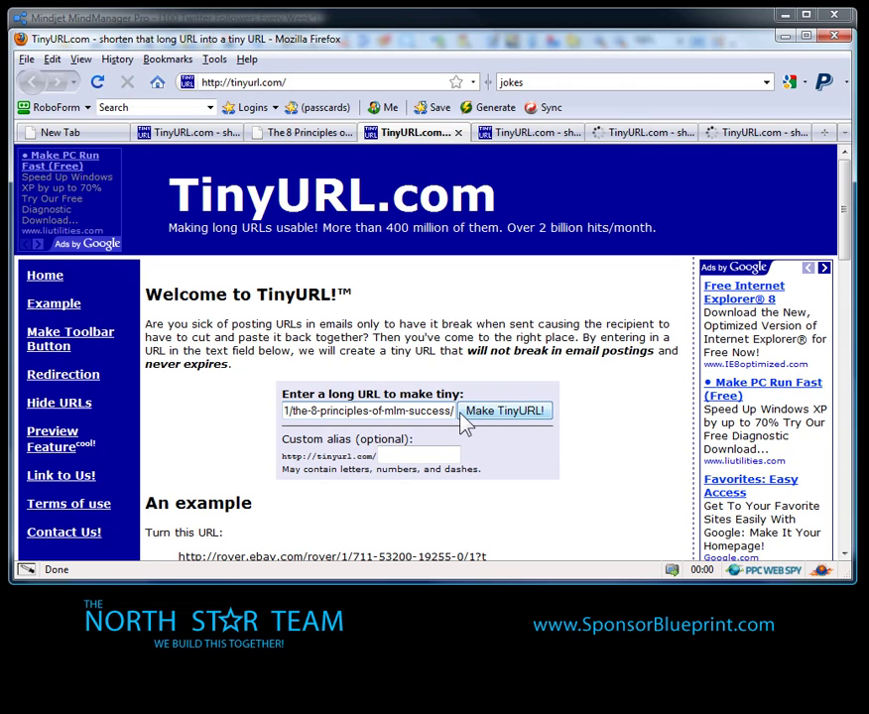
{"action": "key", "text": "Left"}
{"action": "key", "text": "Left"}
{"action": "key", "text": "Left"}
{"action": "key", "text": "Left"}
{"action": "key", "text": "Left"}
{"action": "key", "text": "Left"}
{"action": "key", "text": "Left"}
{"action": "key", "text": "Left"}
{"action": "key", "text": "Left"}
{"action": "key", "text": "Left"}
{"action": "key", "text": "Left"}
{"action": "key", "text": "Left"}
{"action": "key", "text": "Left"}
{"action": "key", "text": "Left"}
{"action": "key", "text": "Left"}
{"action": "key", "text": "Left"}
{"action": "key", "text": "Left"}
{"action": "key", "text": "Left"}
{"action": "key", "text": "Left"}
{"action": "key", "text": "Left"}
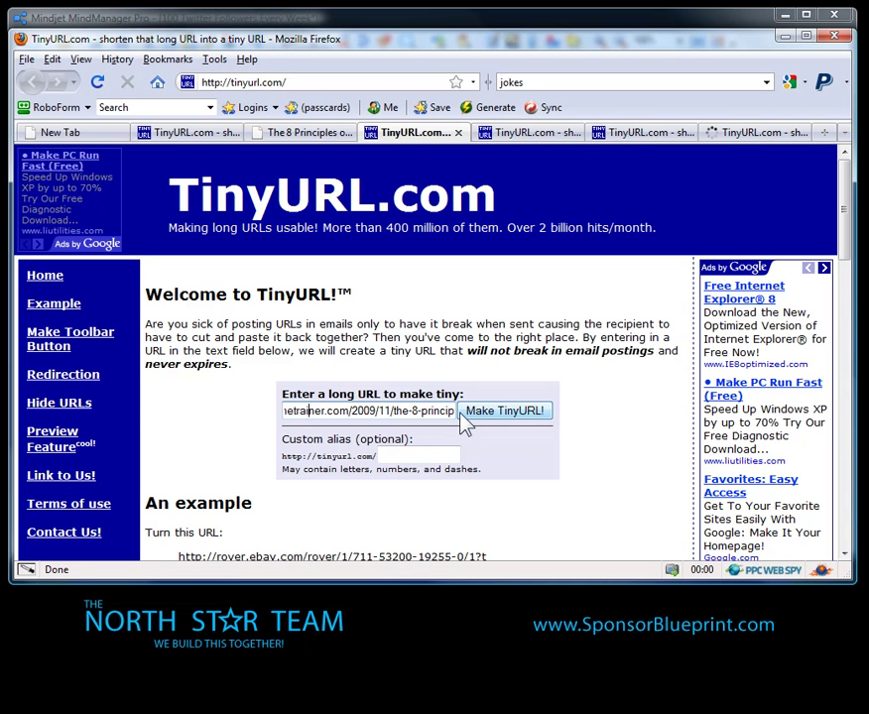
{"action": "key", "text": "Left"}
{"action": "key", "text": "Home"}
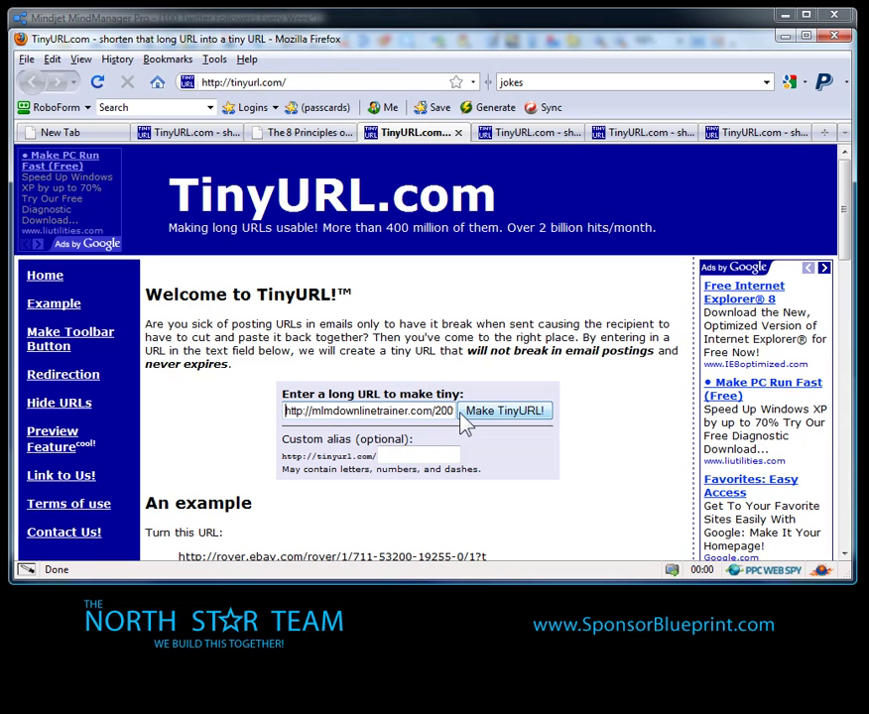
{"action": "left_click", "coordinate": [517, 410]}
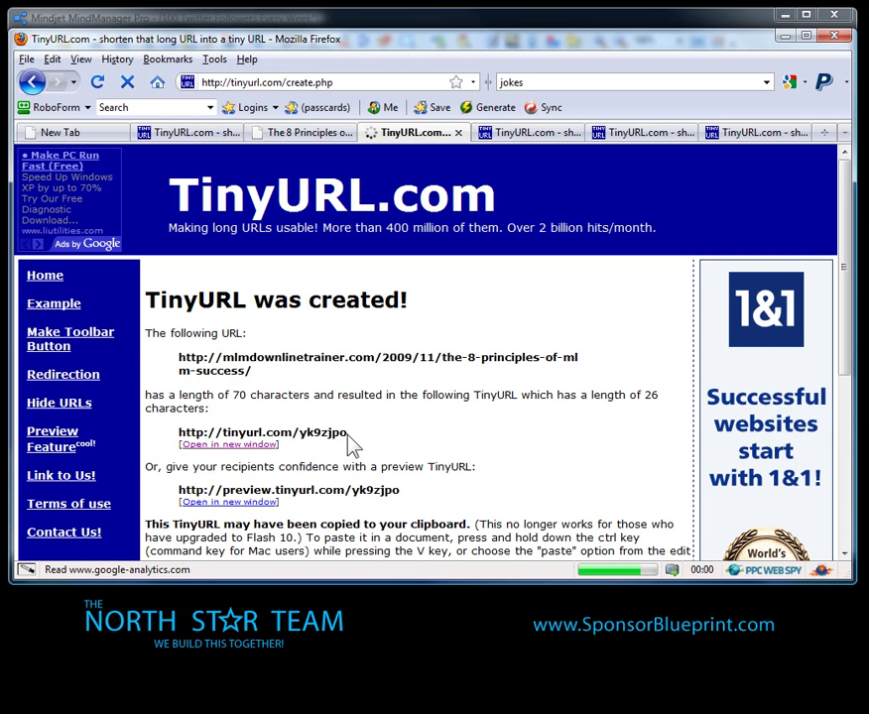
{"action": "left_click_drag", "start_coordinate": [348, 433], "coordinate": [181, 440]}
{"action": "key", "text": "ctrl+c"}
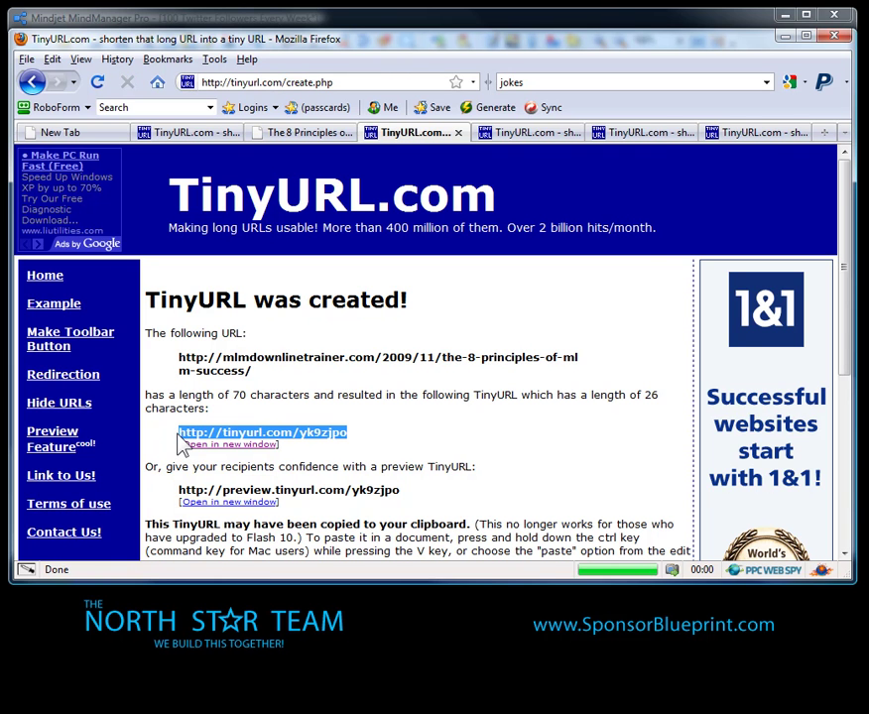
{"action": "left_click", "coordinate": [381, 83]}
{"action": "key", "text": "BackSpace"}
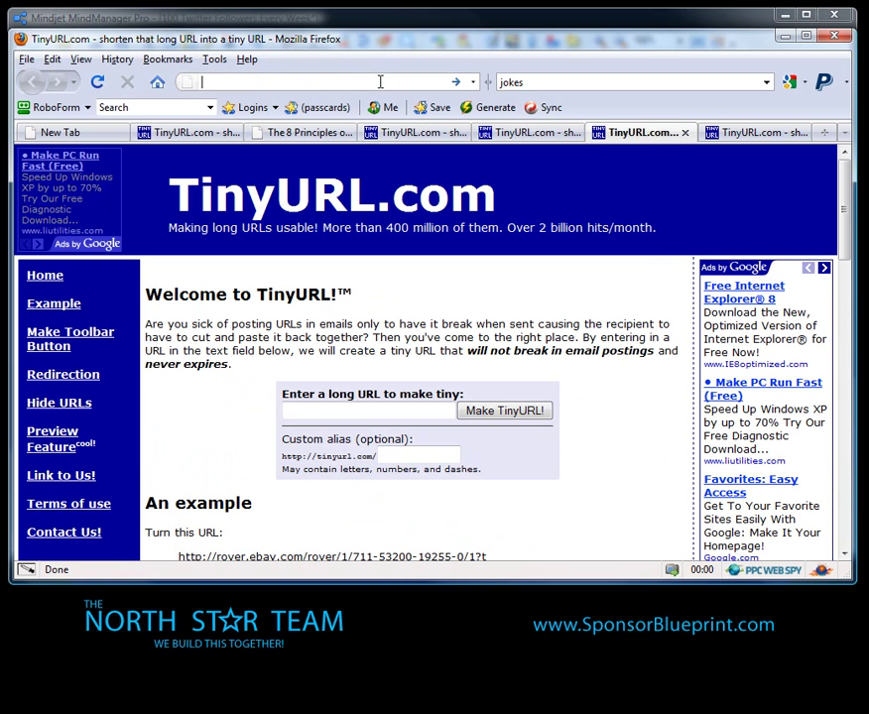
{"action": "key", "text": "ctrl+v"}
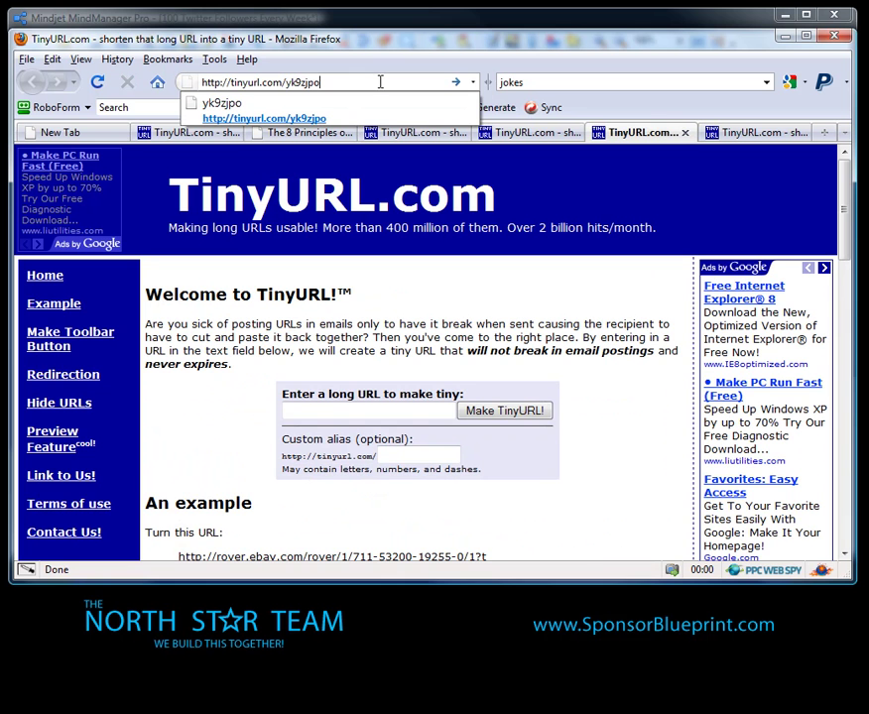
{"action": "key", "text": "Return"}
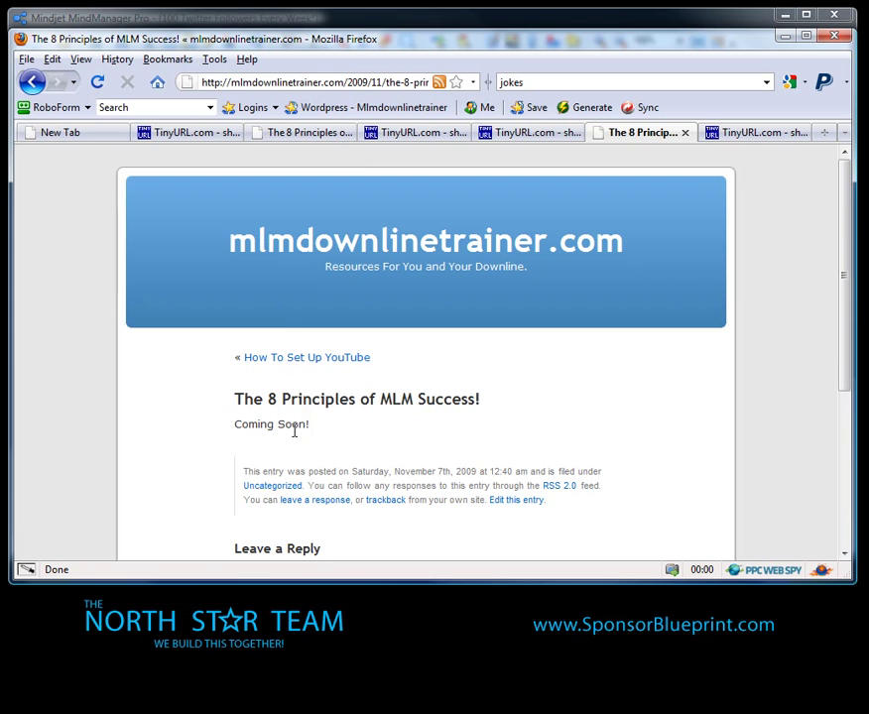
Step: Switch to MindManager, paste the short link as a subtopic of the long URL topic, and collapse the "Shrink your links" branch
{"action": "left_click", "coordinate": [630, 20]}
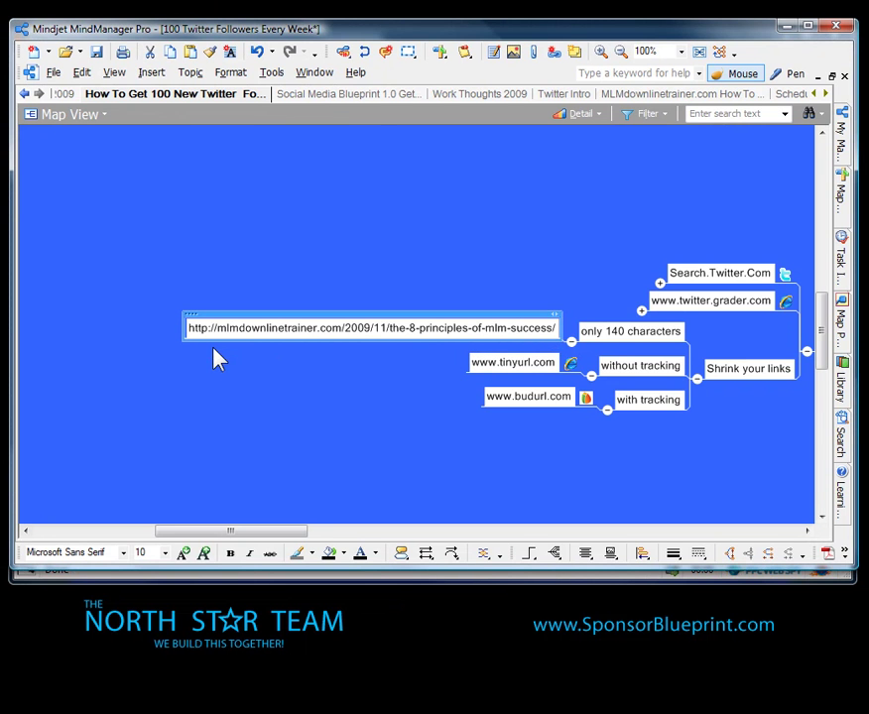
{"action": "key", "text": "ctrl+v"}
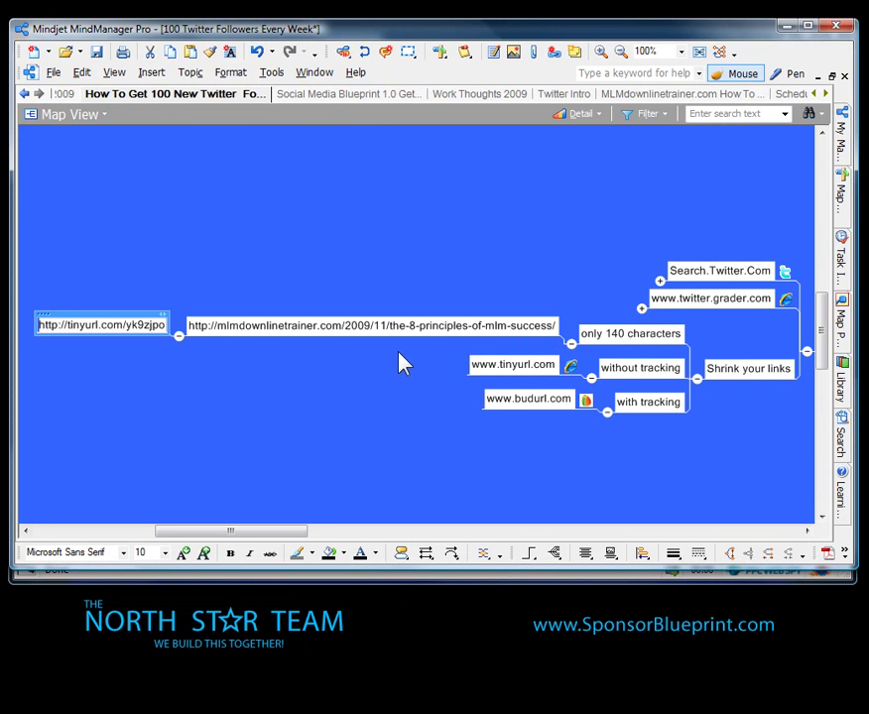
{"action": "left_click", "coordinate": [696, 378]}
Step: Expand the Search.Twitter.Com topic in the mind map and open its linked website
{"action": "left_click_drag", "start_coordinate": [219, 522], "coordinate": [239, 492]}
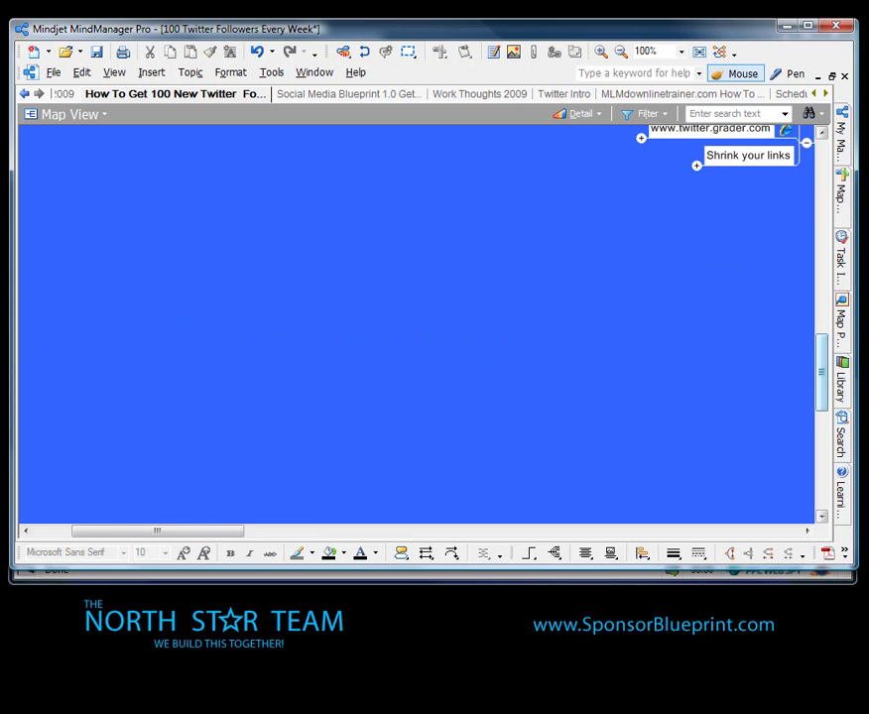
{"action": "left_click_drag", "start_coordinate": [822, 388], "coordinate": [822, 352]}
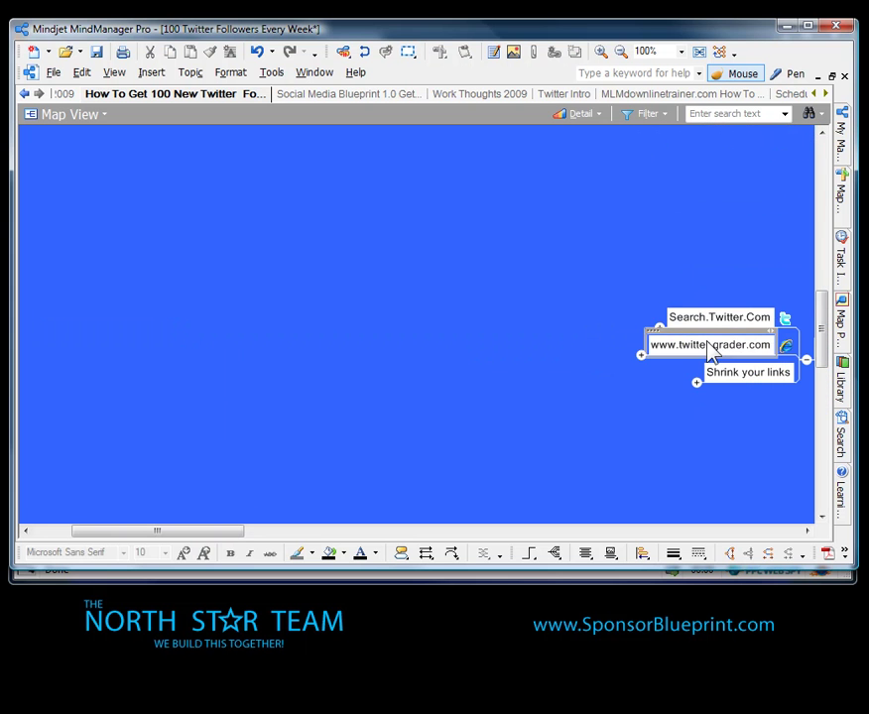
{"action": "left_click", "coordinate": [660, 329]}
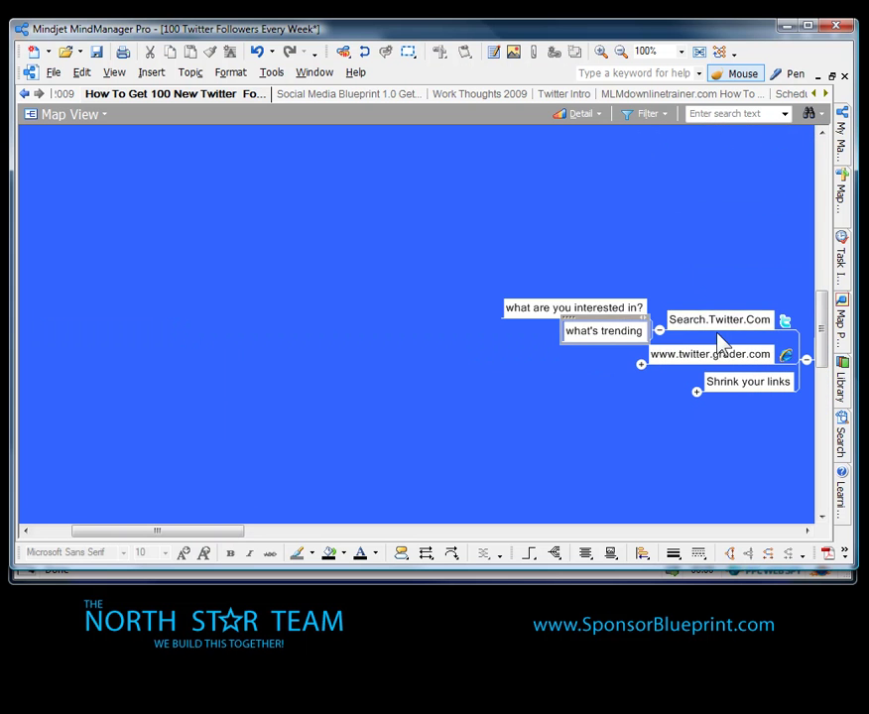
{"action": "left_click", "coordinate": [786, 322]}
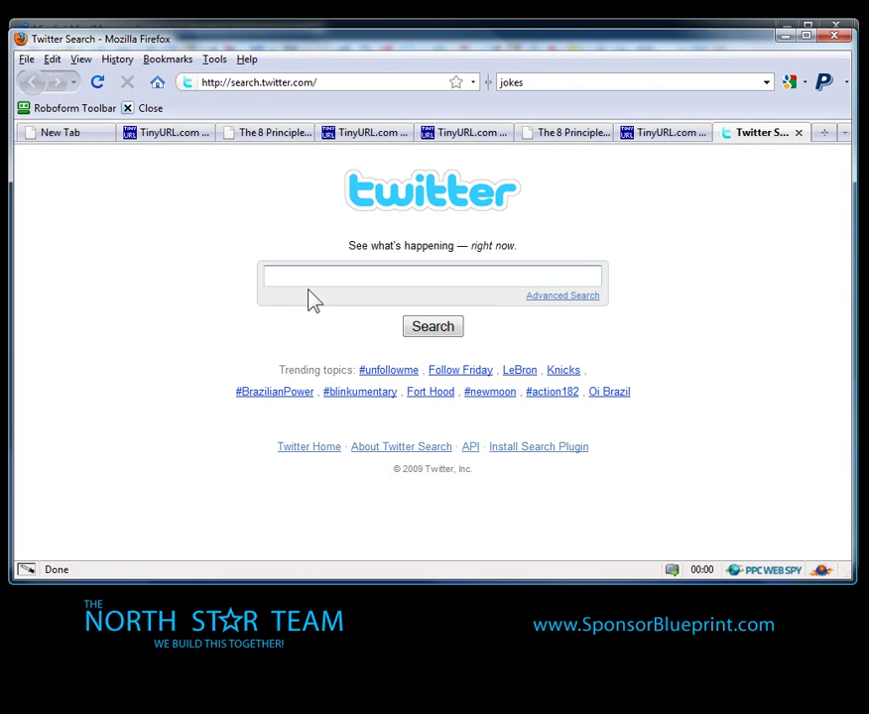
Step: Search Twitter for "mlm"
{"action": "left_click", "coordinate": [324, 277]}
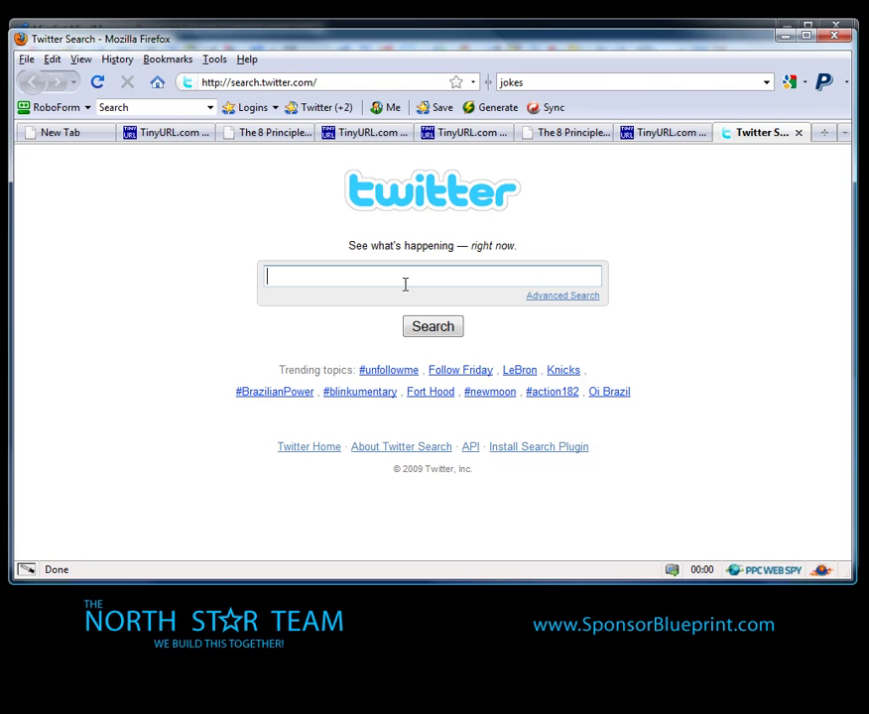
{"action": "type", "text": "mlm"}
{"action": "left_click", "coordinate": [434, 332]}
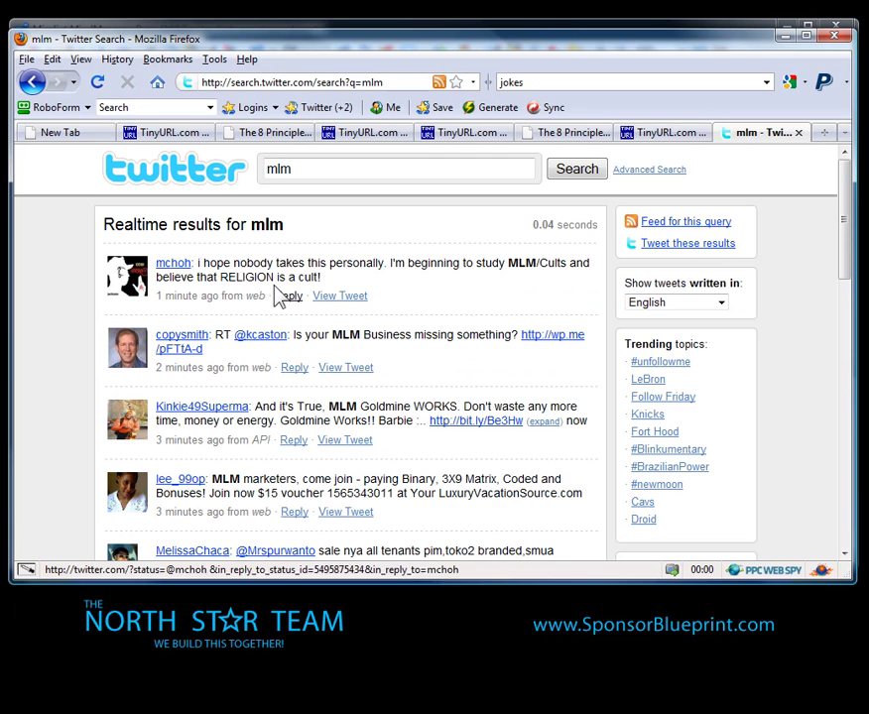
{"action": "left_click", "coordinate": [574, 26]}
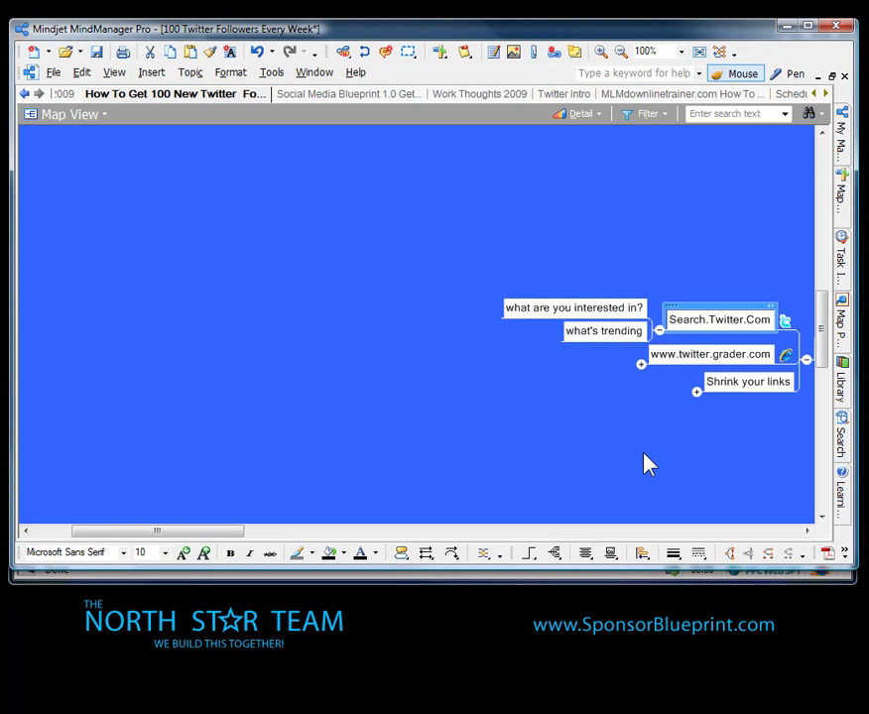
{"action": "left_click_drag", "start_coordinate": [186, 530], "coordinate": [335, 536]}
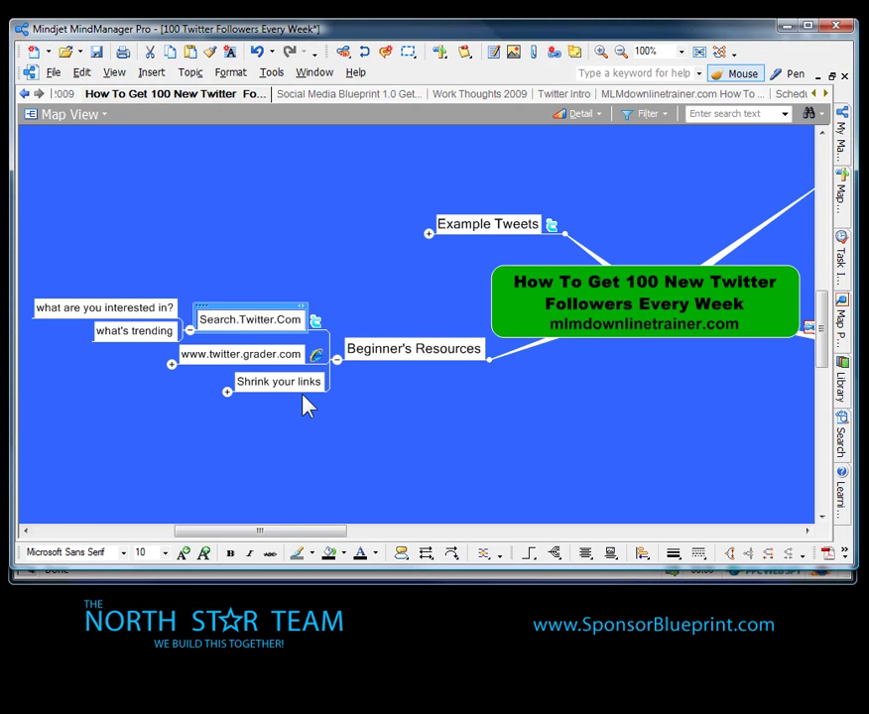
{"action": "left_click", "coordinate": [316, 355]}
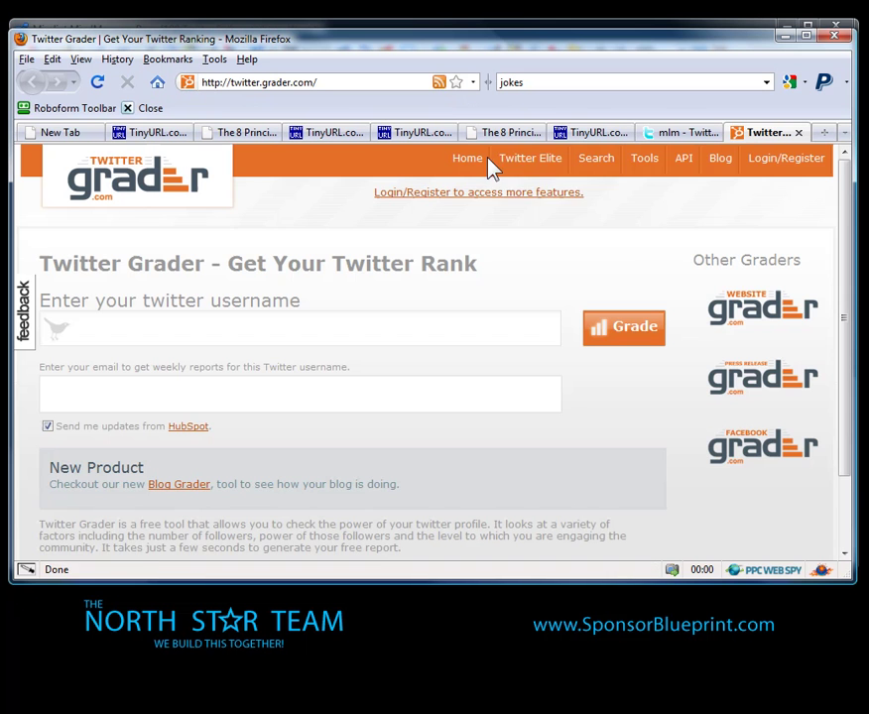
{"action": "mouse_move", "coordinate": [533, 176]}
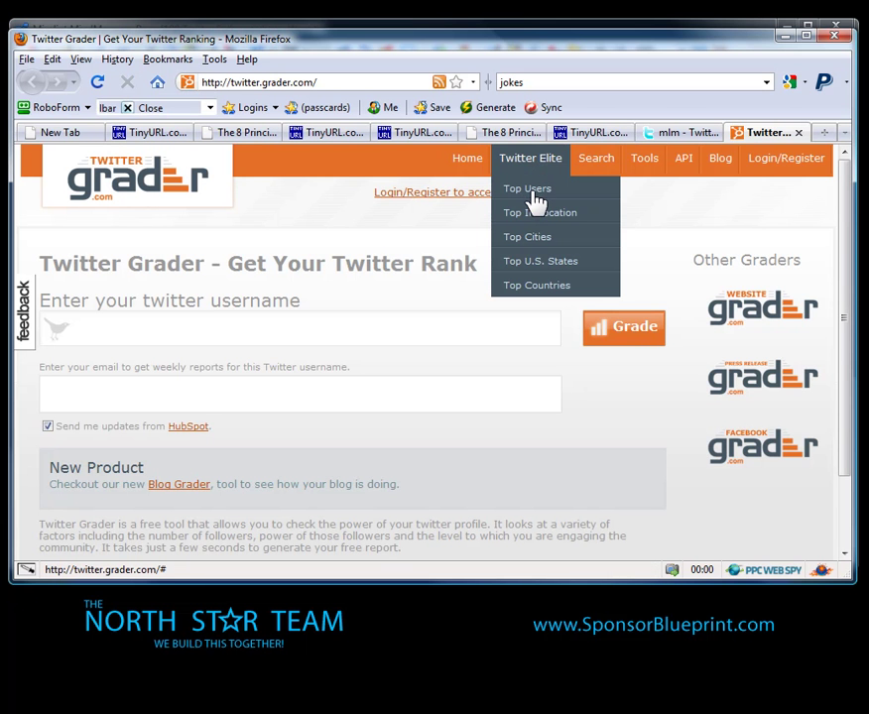
{"action": "left_click", "coordinate": [533, 196]}
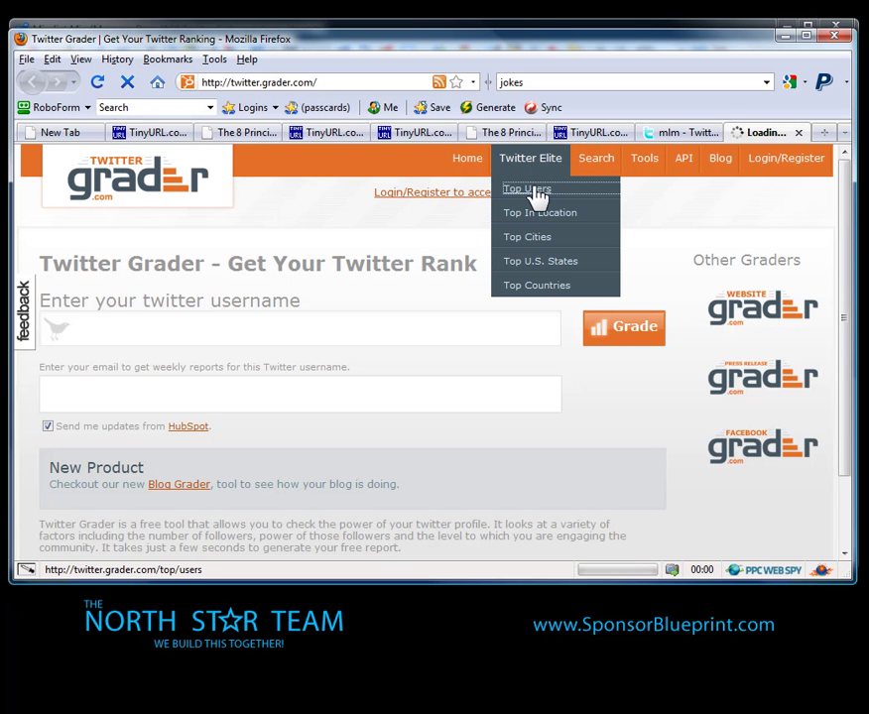